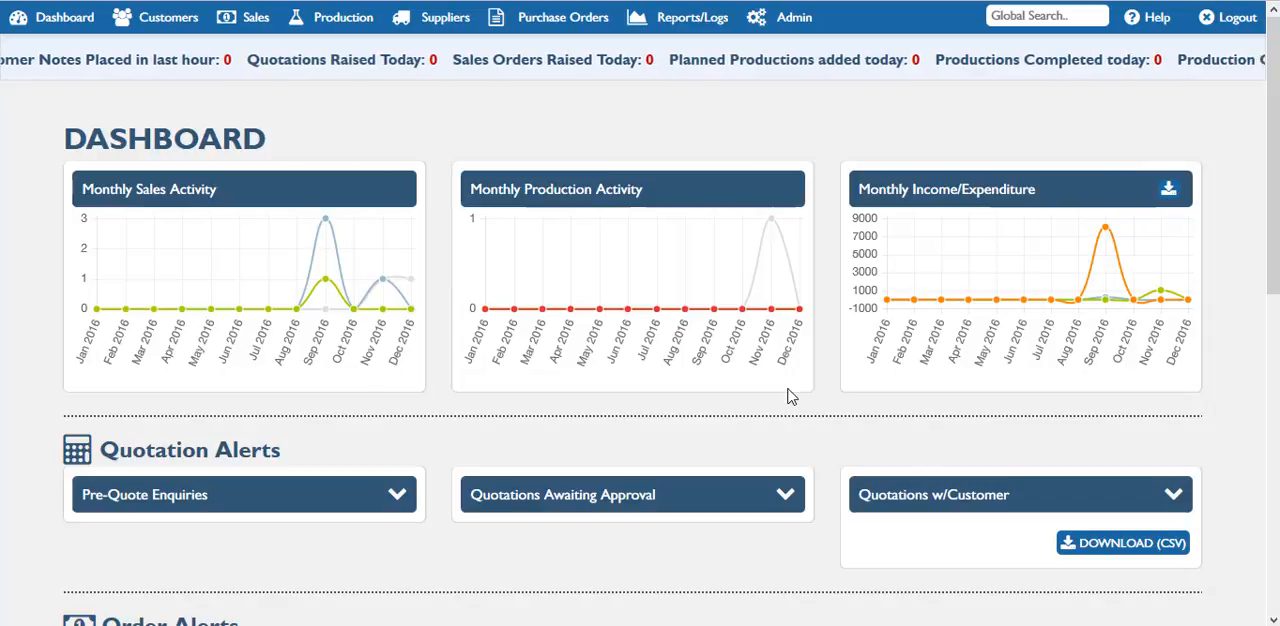
Step: Start a new sales order and select Tester Business as the customer
click(252, 17)
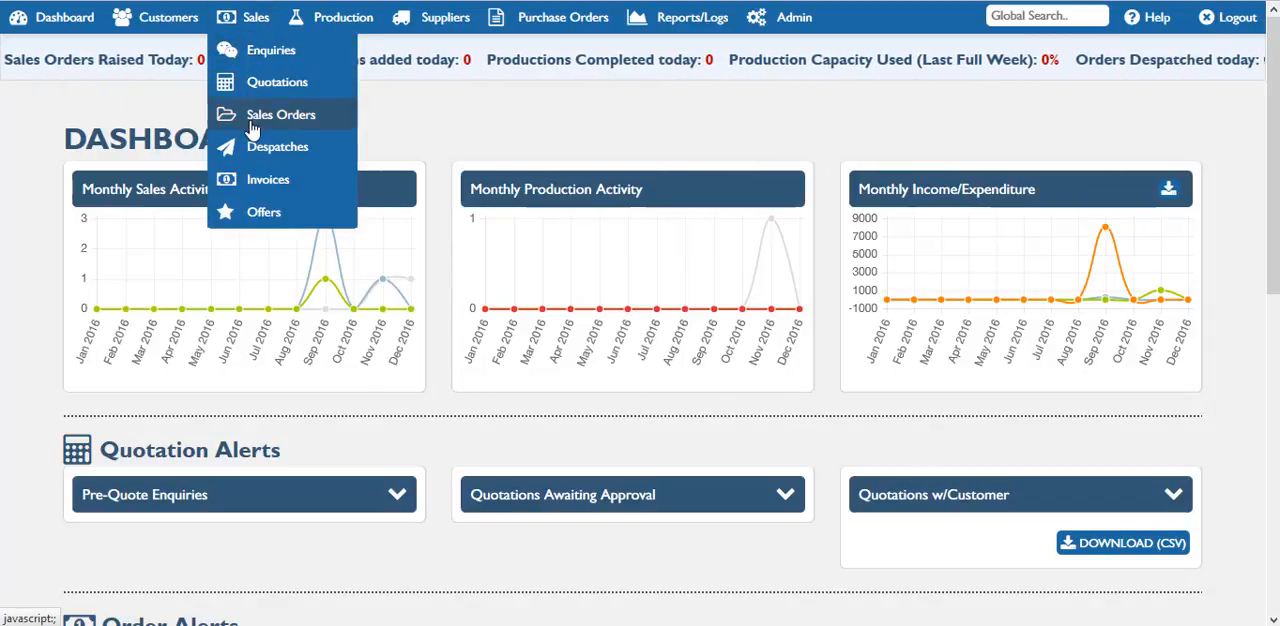
mouse_move(253, 128)
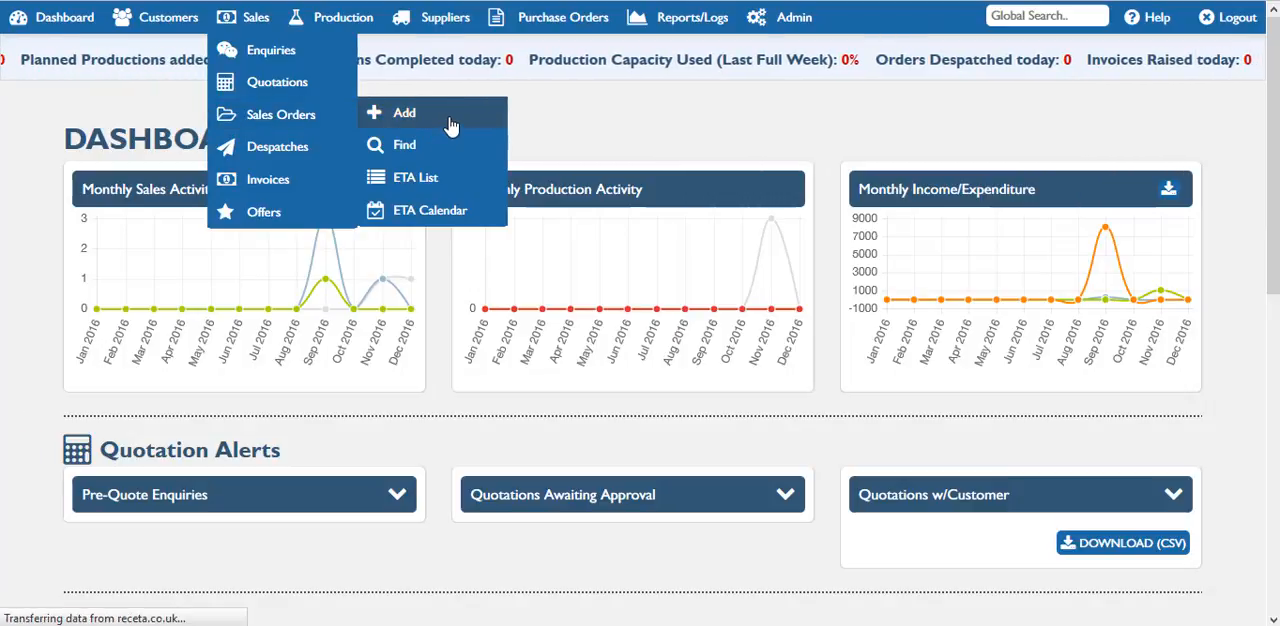
click(451, 124)
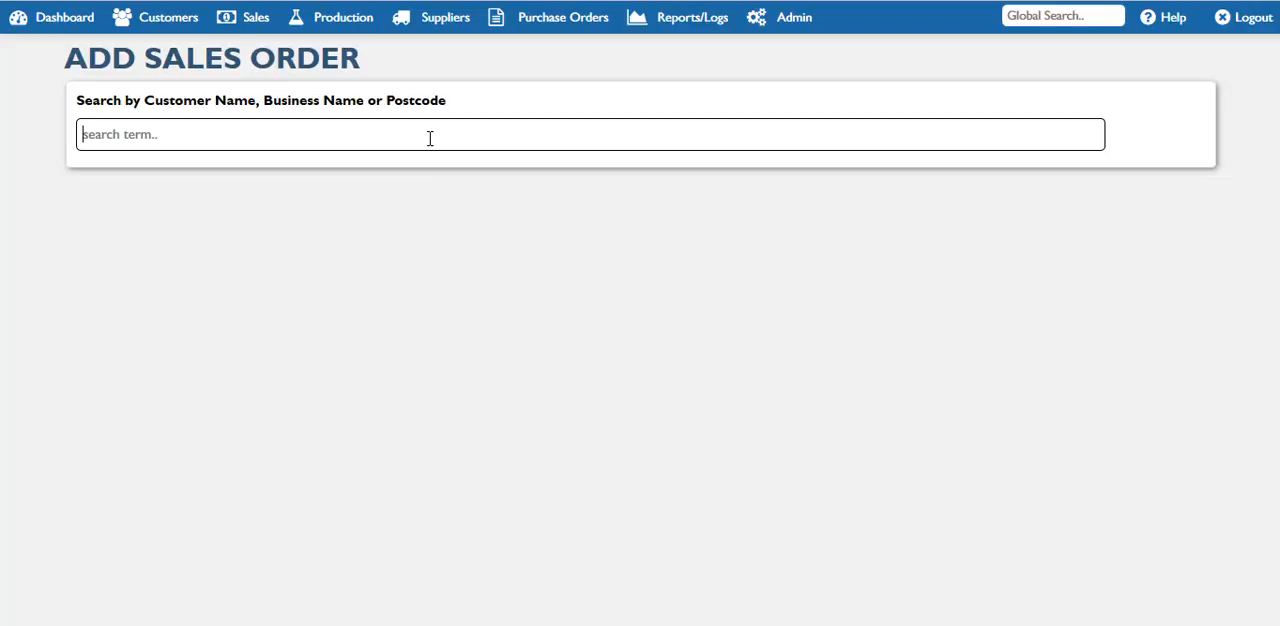
text(ter Business (Mr Joe Bloggs)
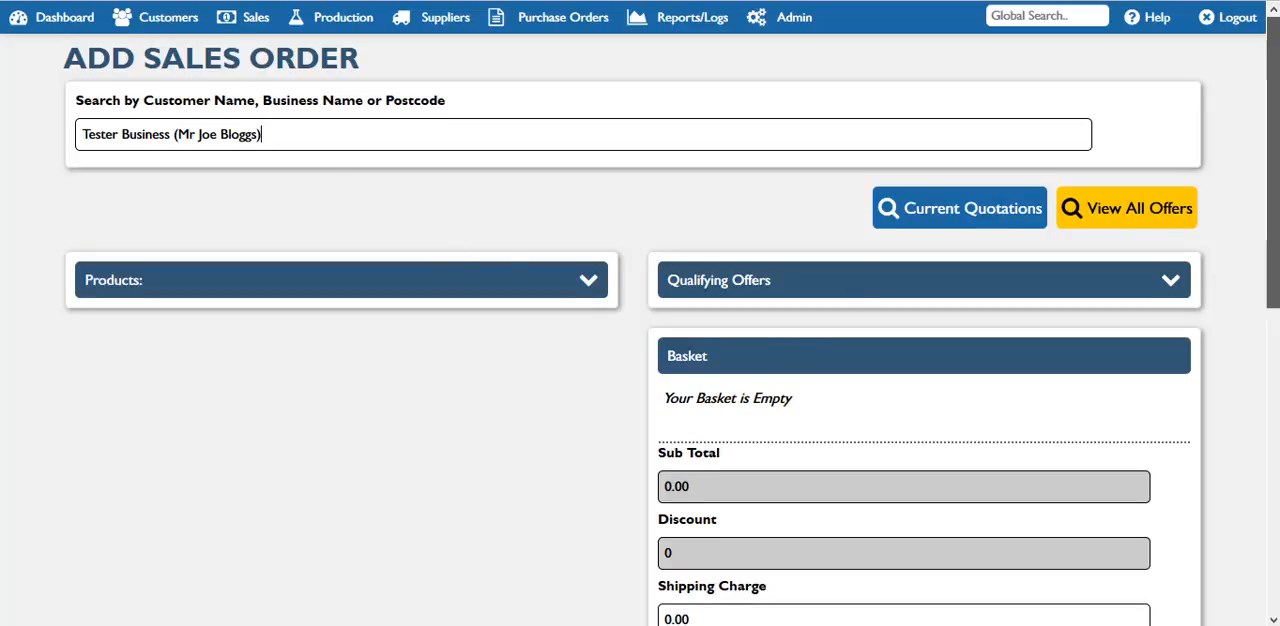
Step: Expand the Products section of the new sales order
scroll(1277, 247, down, 1)
drag(1277, 247, 1275, 244)
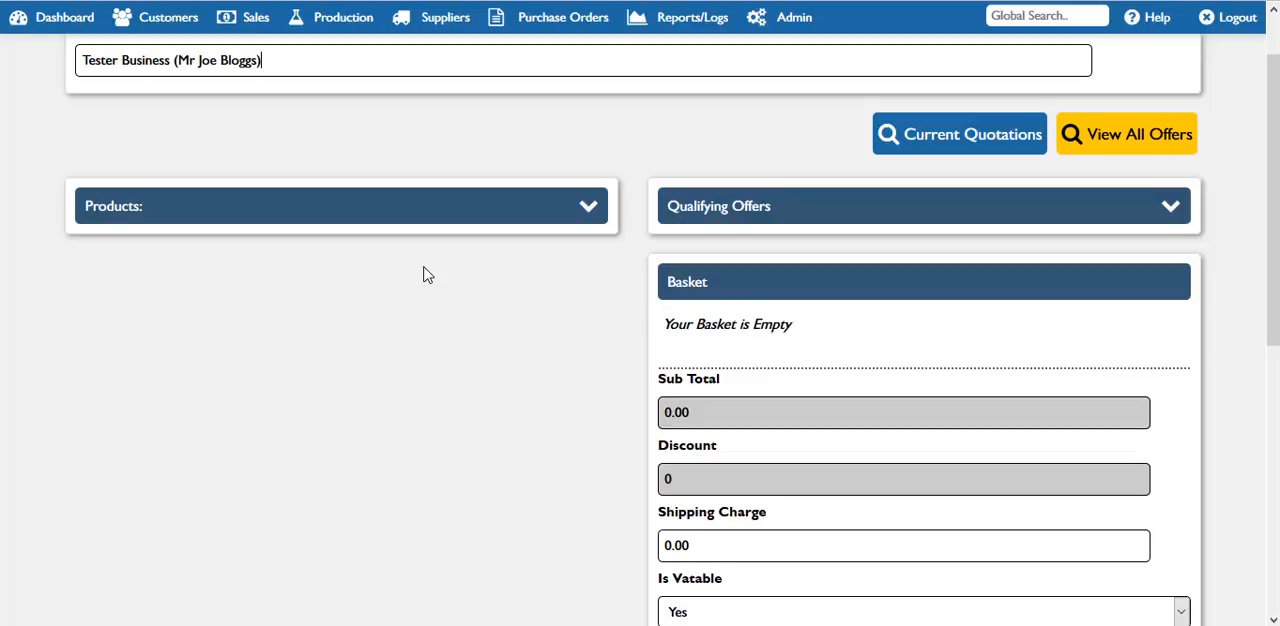
click(576, 216)
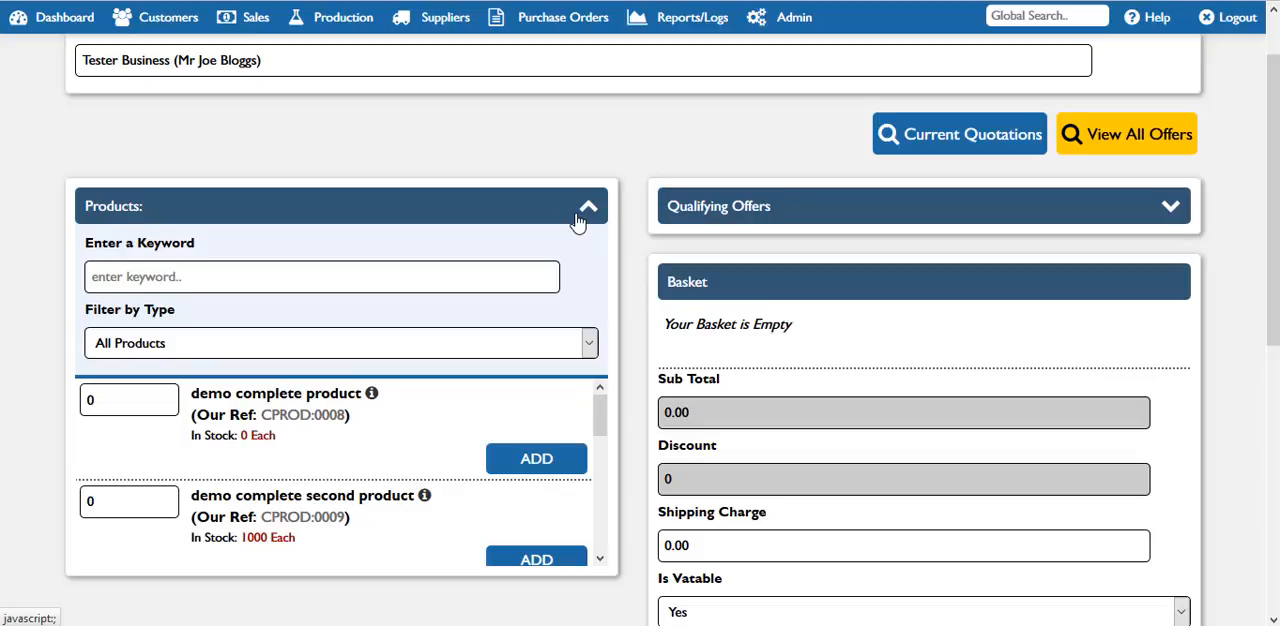
Step: Examine the product list with its keyword search and the available type filter options
mouse_move(600, 414)
mouse_down()
mouse_move(601, 523)
mouse_move(613, 410)
mouse_up()
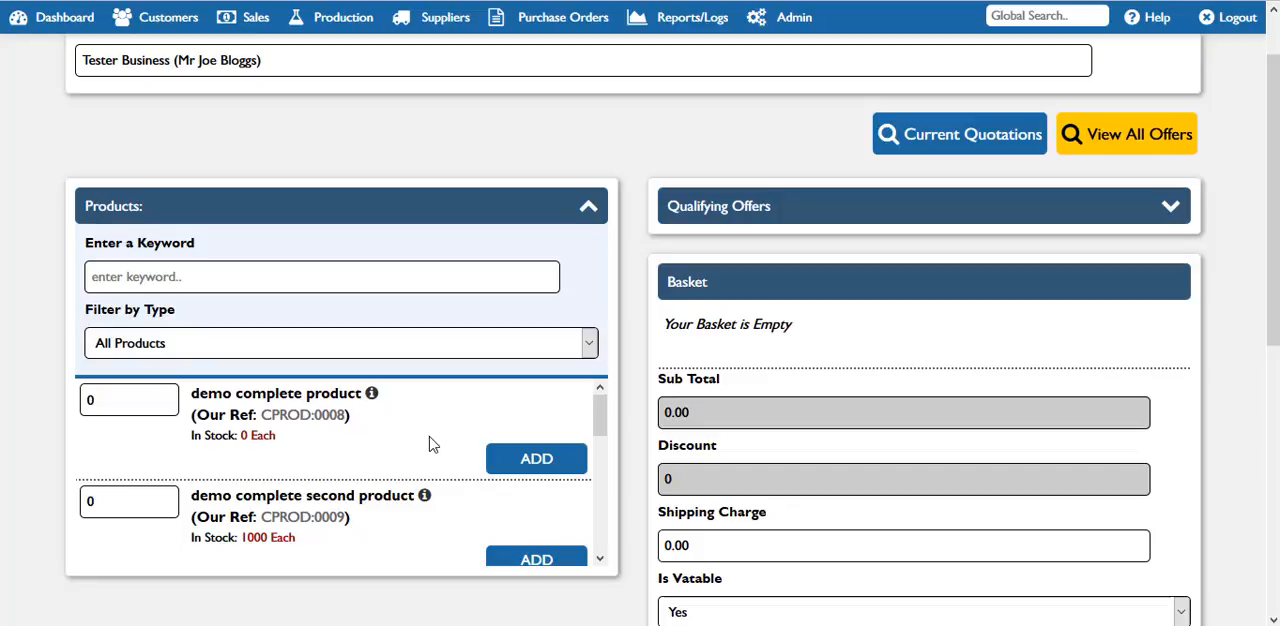
mouse_move(600, 418)
mouse_down()
mouse_move(600, 446)
mouse_move(603, 413)
mouse_up()
click(268, 278)
click(536, 346)
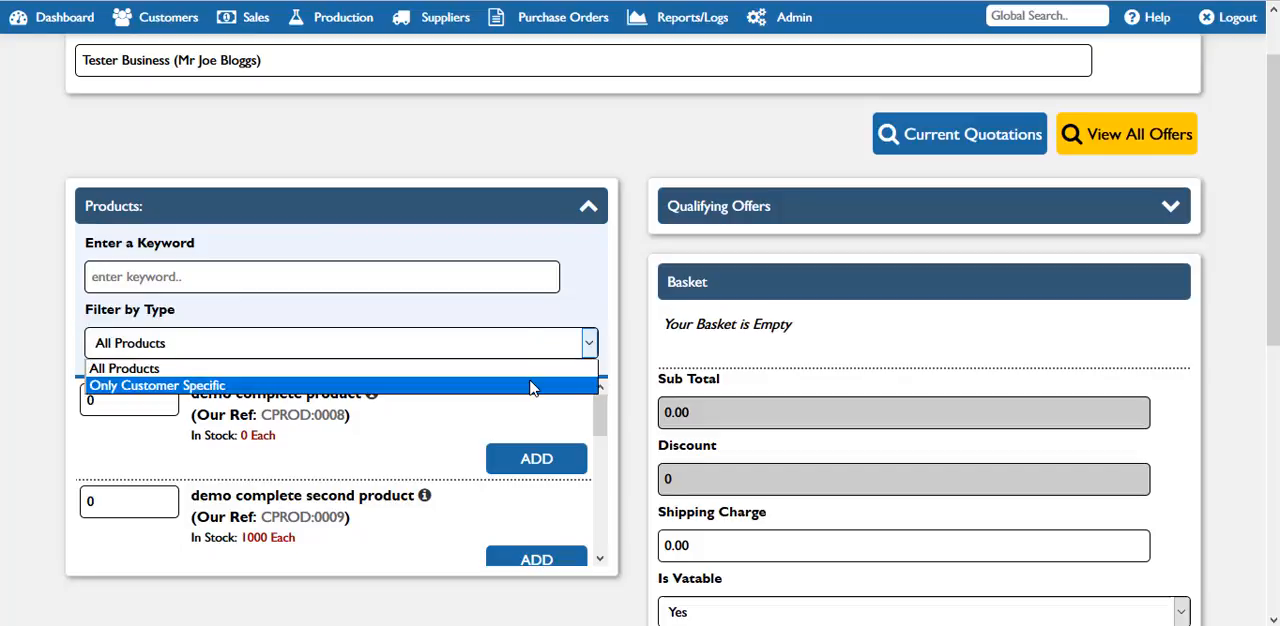
click(595, 308)
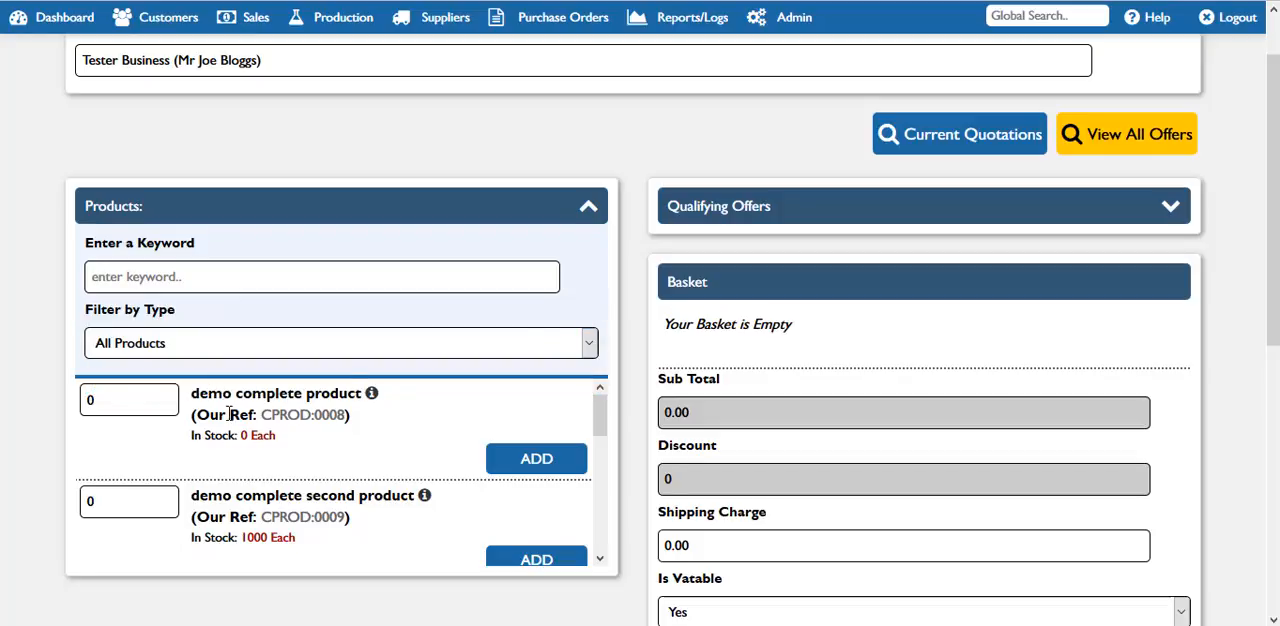
Step: Add 20 units of demo complete product (CPROD:0008) to the basket
drag(112, 400, 82, 400)
text(20)
click(553, 468)
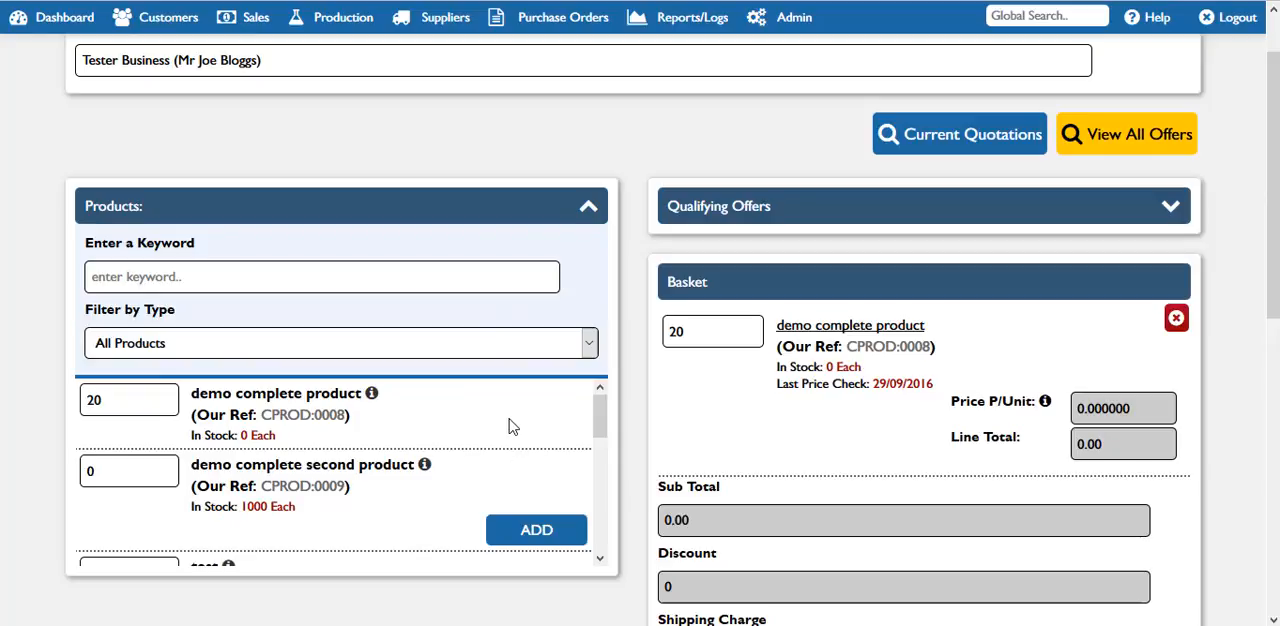
Step: Remove demo complete product from the basket
scroll(1278, 296, down, 1)
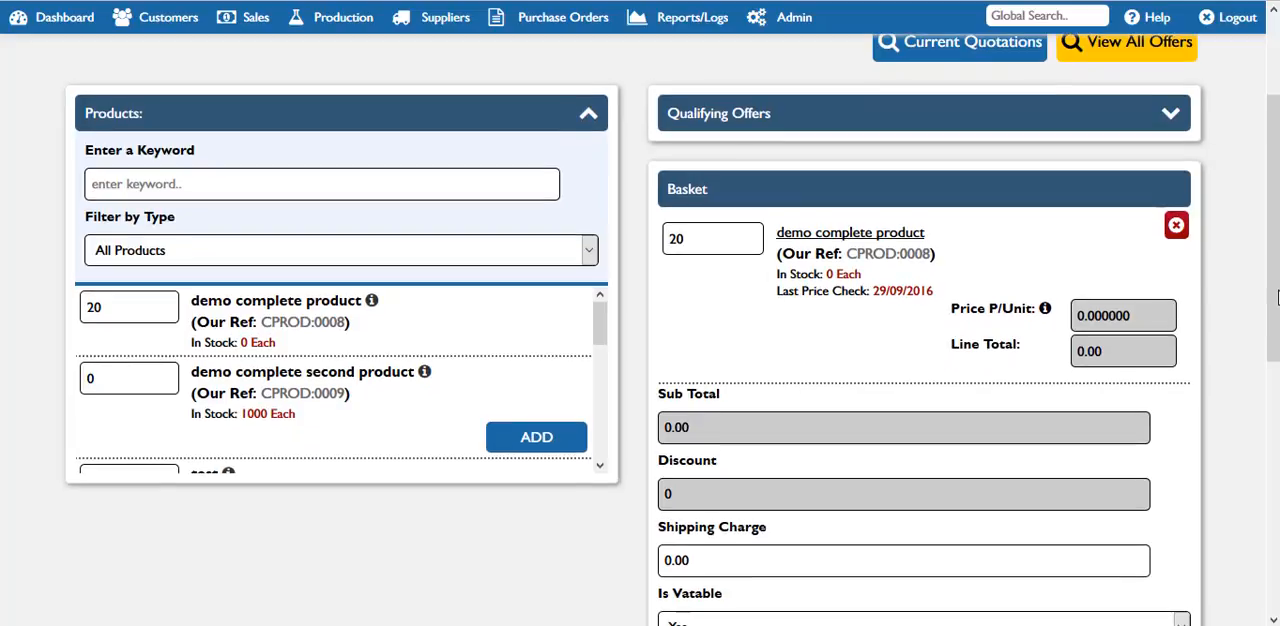
click(1176, 225)
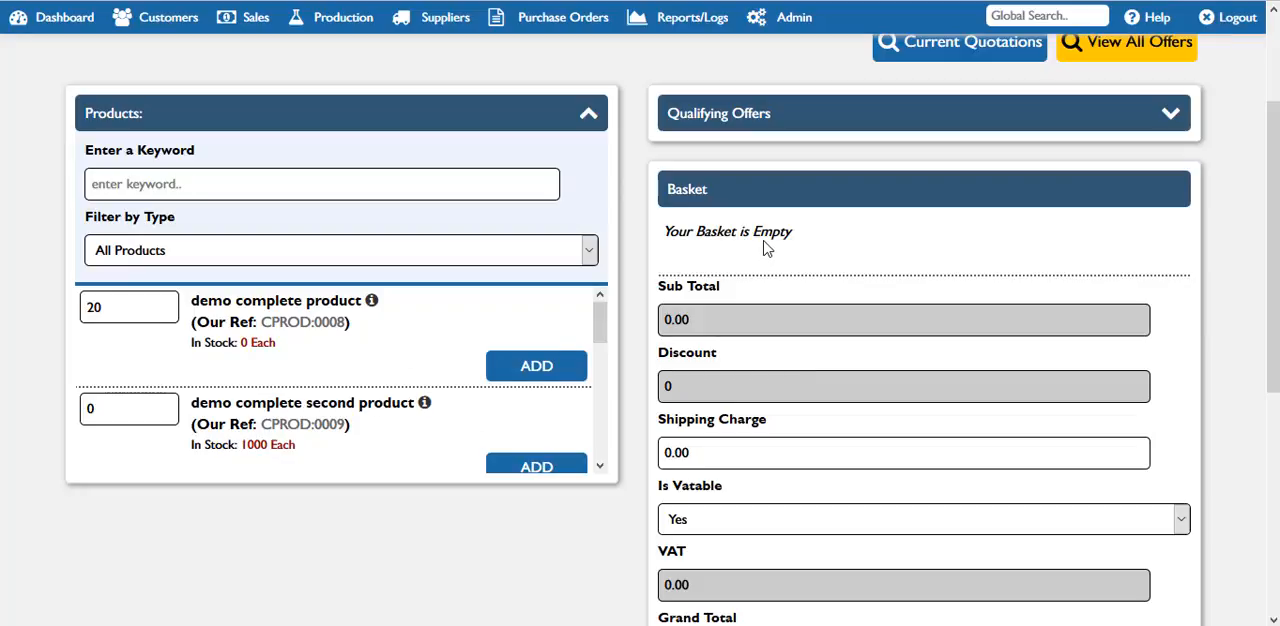
Step: Try adding tester product CPROD:0016 to the basket without a quantity, and remove it again
scroll(530, 466, down, 10)
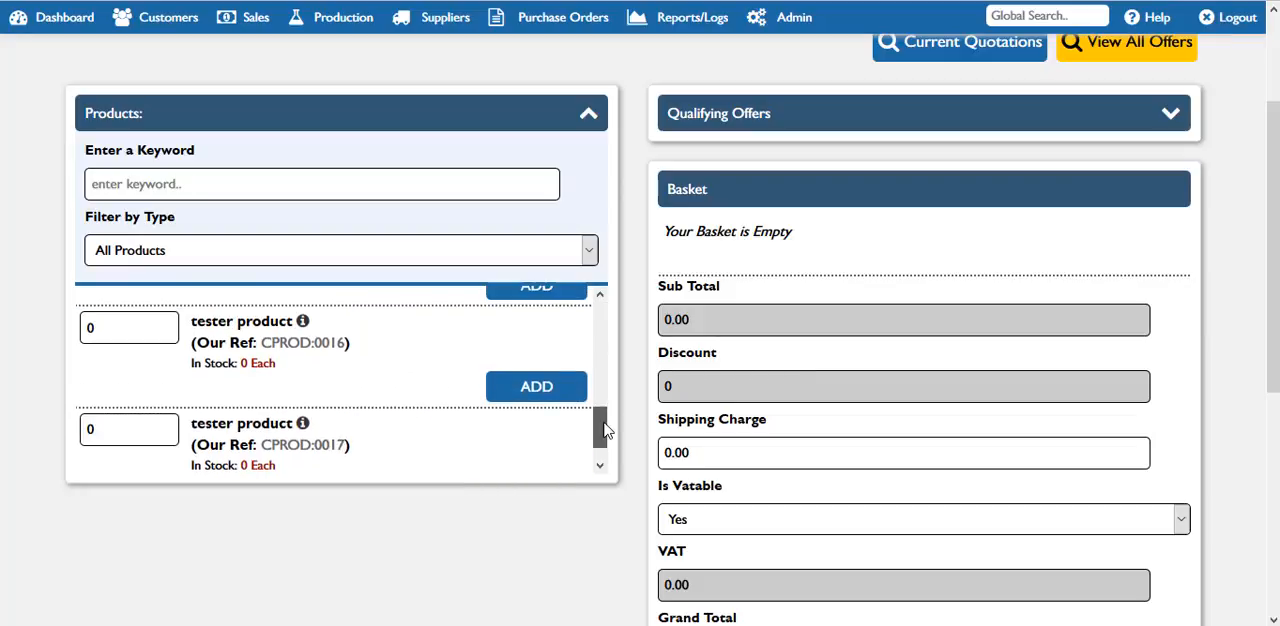
click(536, 388)
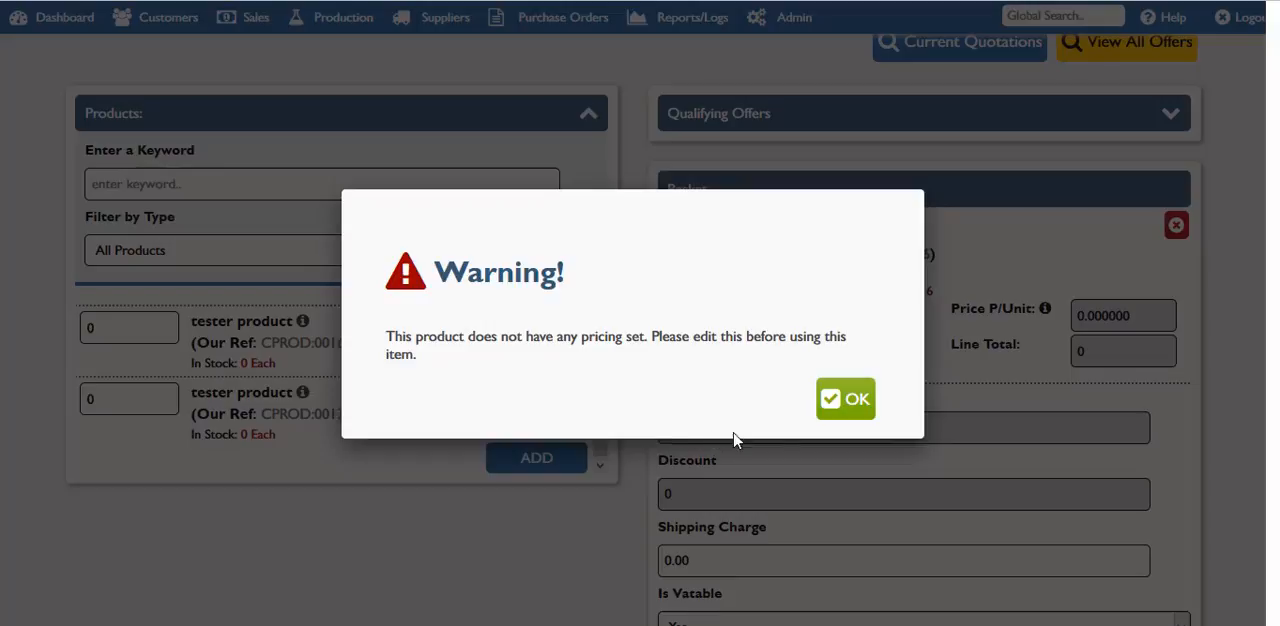
click(835, 404)
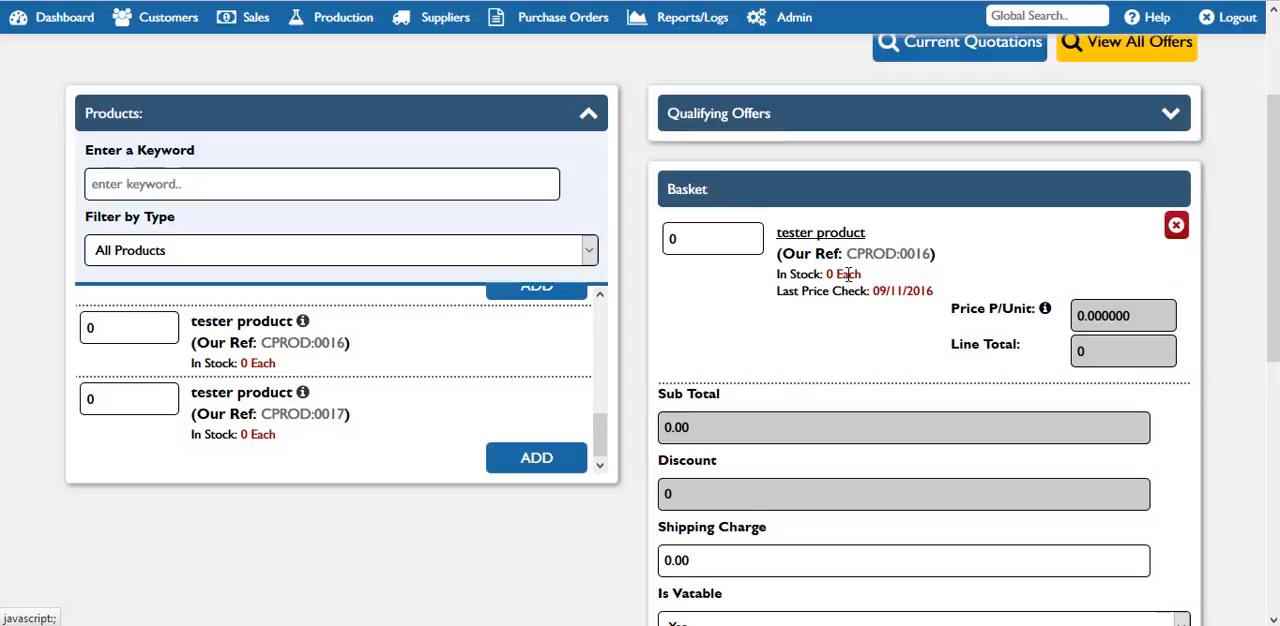
click(1176, 225)
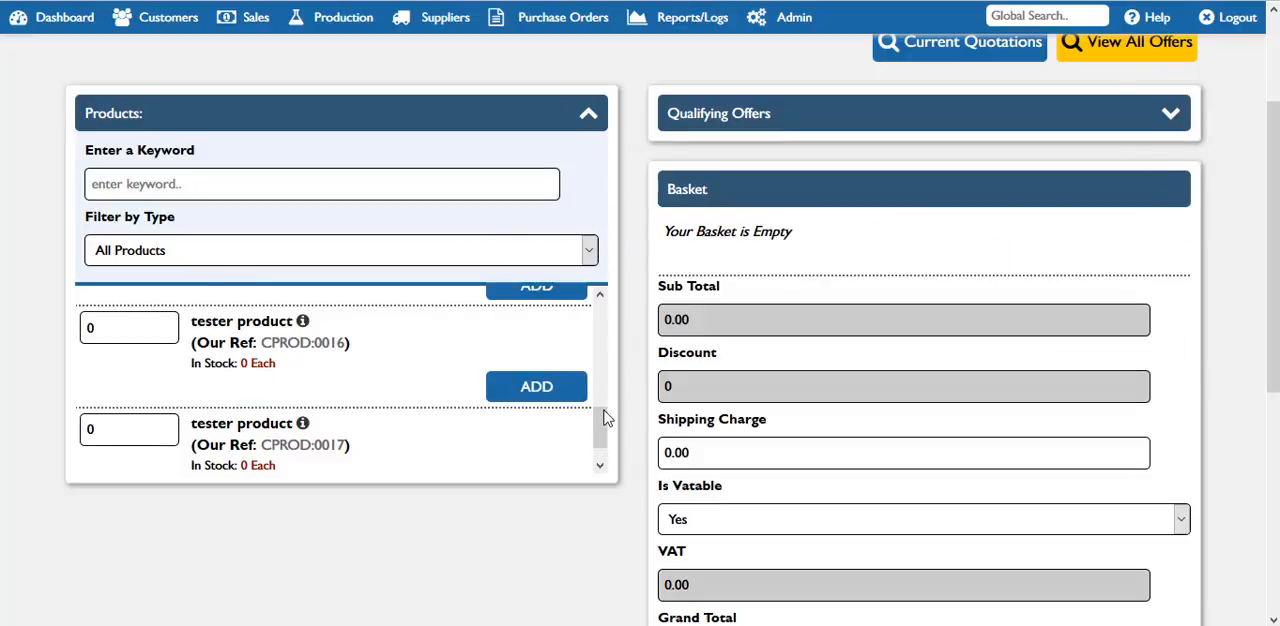
Step: Put demo complete product (CPROD:0008) back in the basket with a quantity of 20
drag(603, 397, 610, 312)
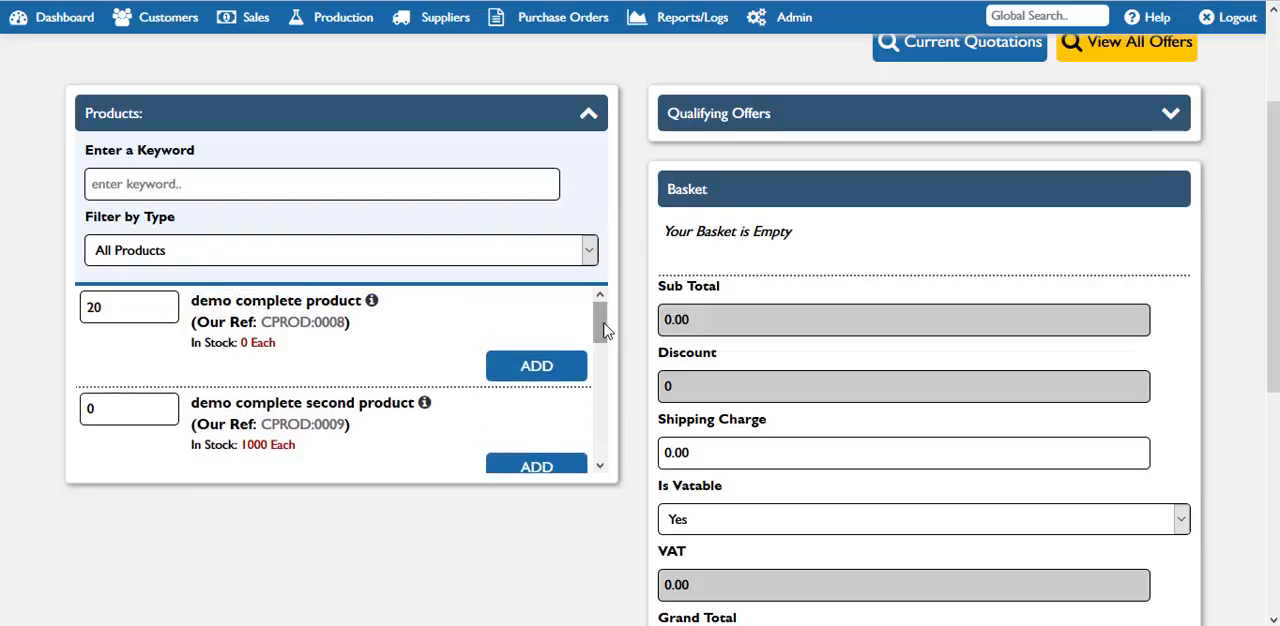
click(538, 367)
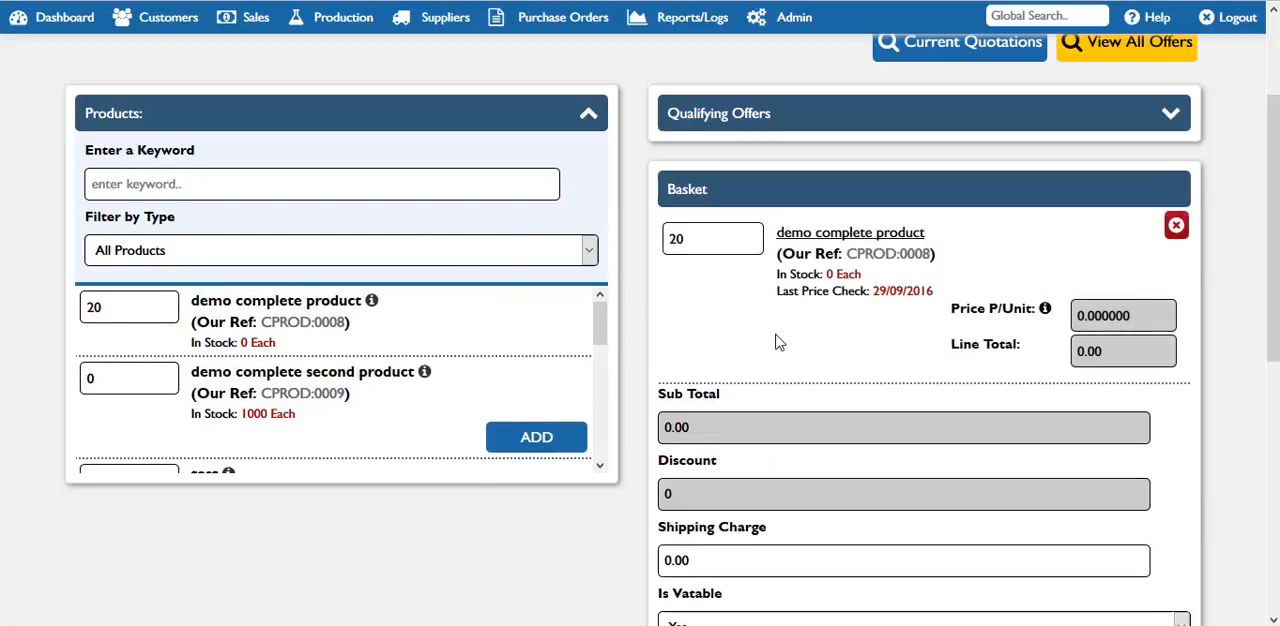
Step: View the unit pricing details of demo complete product in the basket and close them
drag(714, 238, 665, 240)
scroll(760, 380, down, 1)
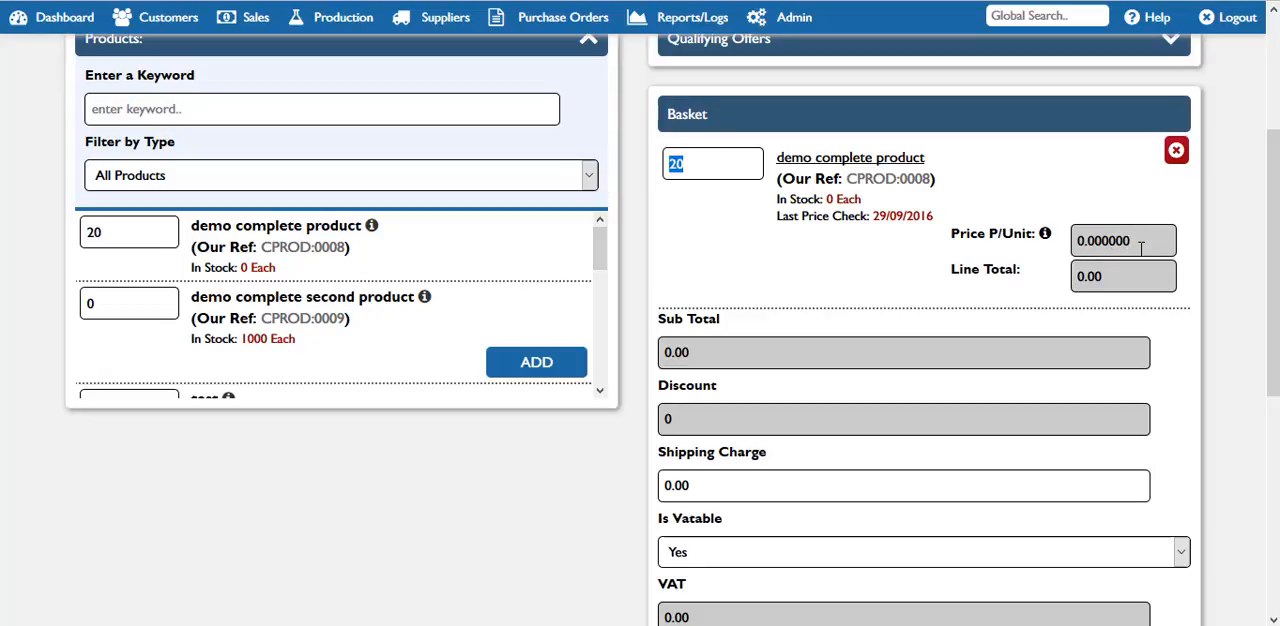
click(1045, 234)
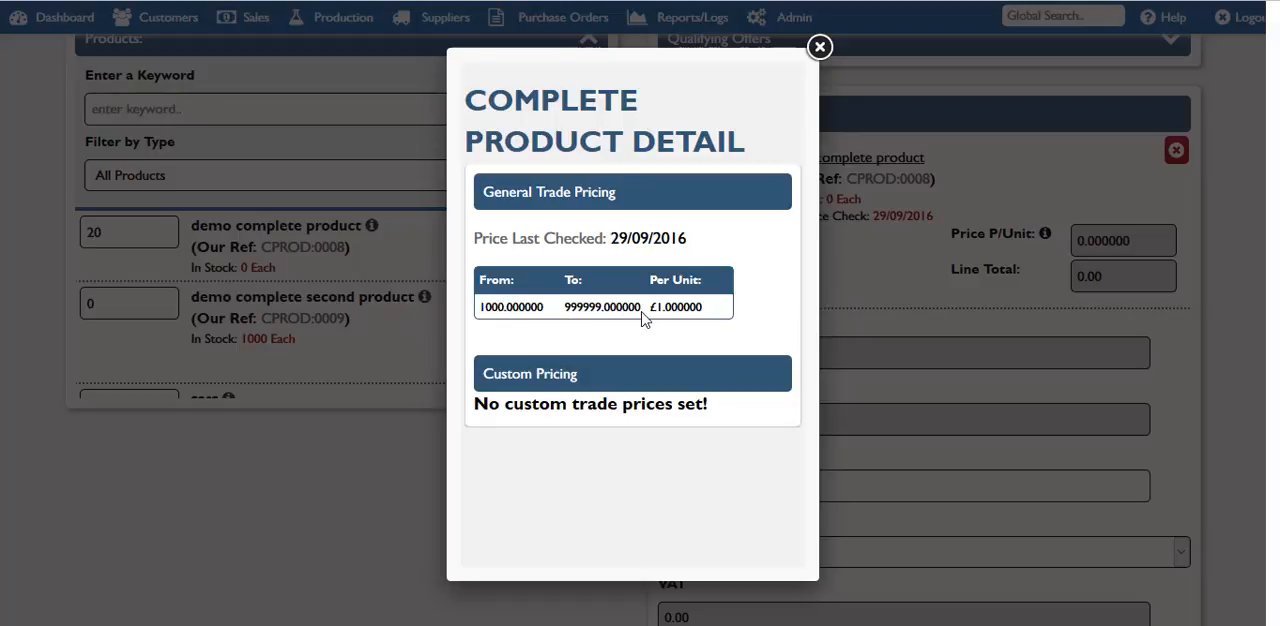
click(819, 47)
Step: Set the basket quantity of demo complete product to 1000
drag(697, 171, 667, 170)
text(1000)
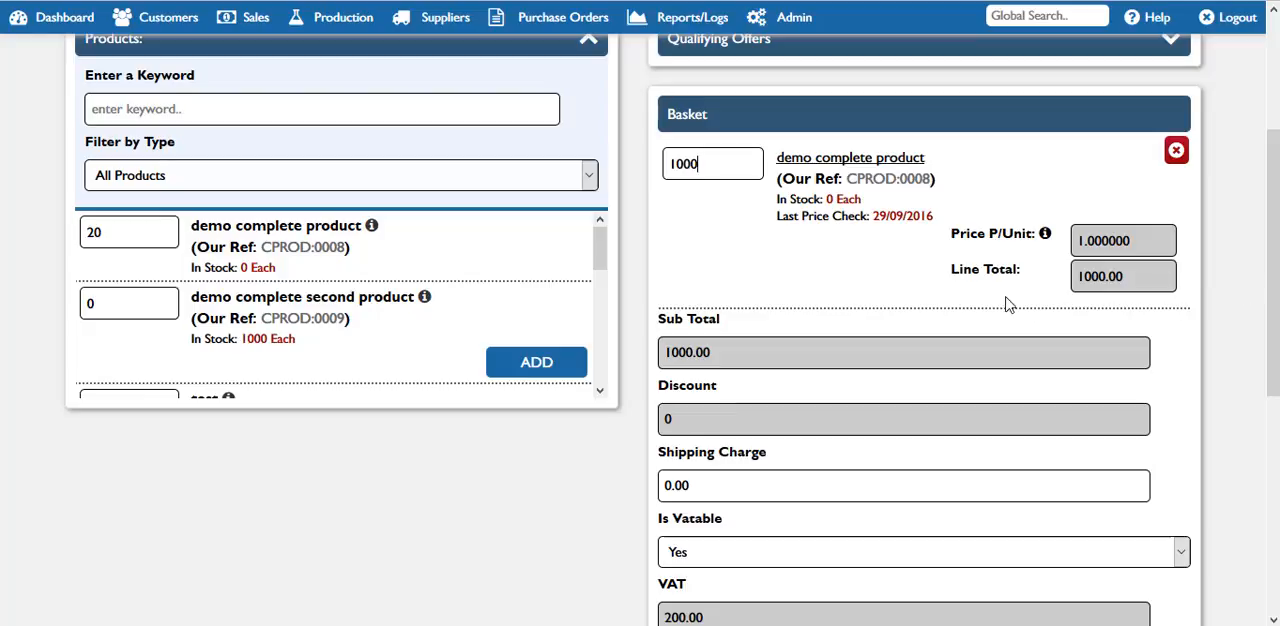
Step: Review the item's last price check date, the basket totals, shipping charge, VAT setting and order details
drag(935, 221, 891, 222)
click(924, 221)
scroll(985, 256, down, 2)
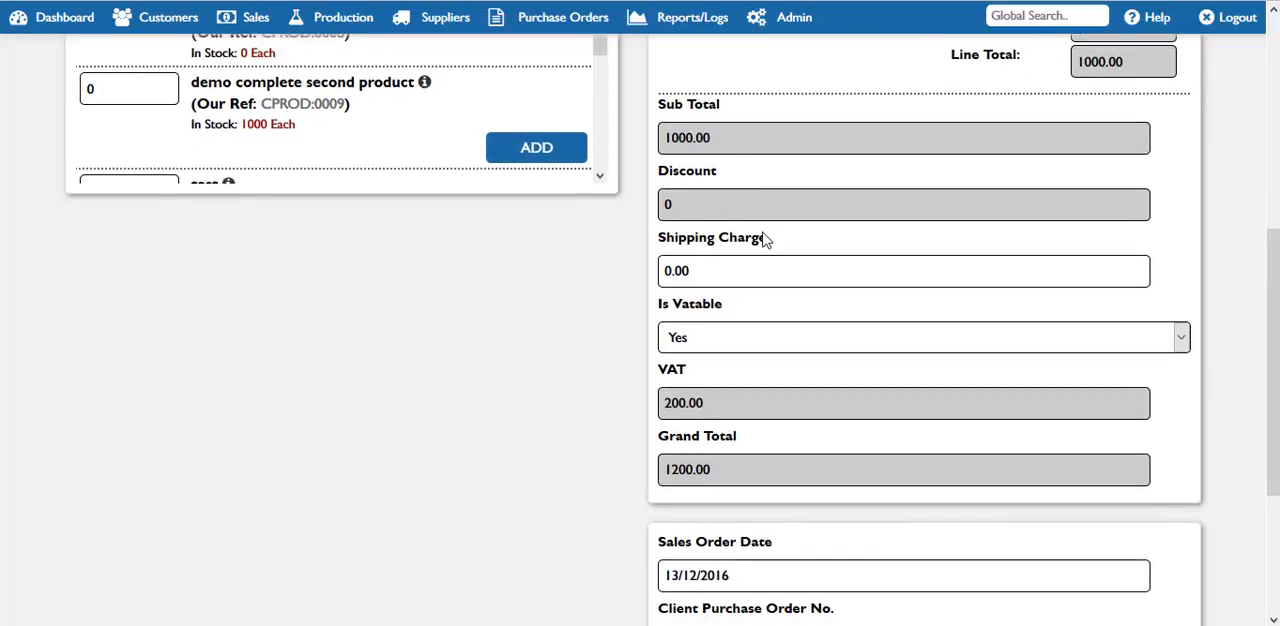
drag(1273, 383, 1273, 382)
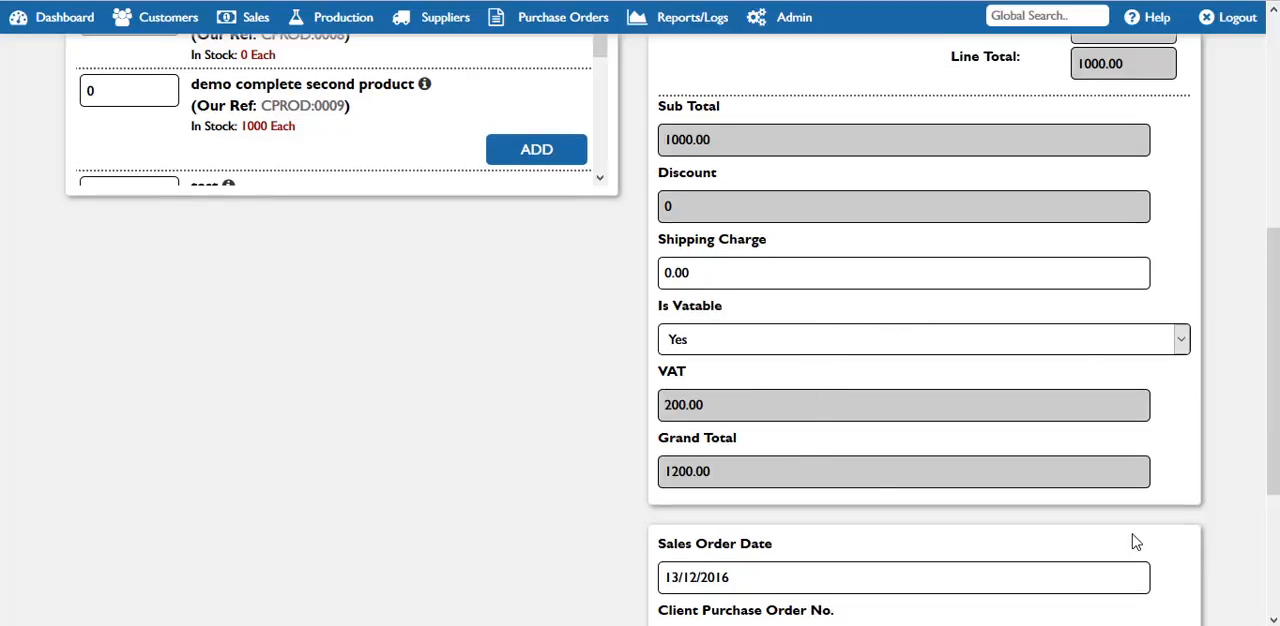
drag(1276, 448, 1276, 406)
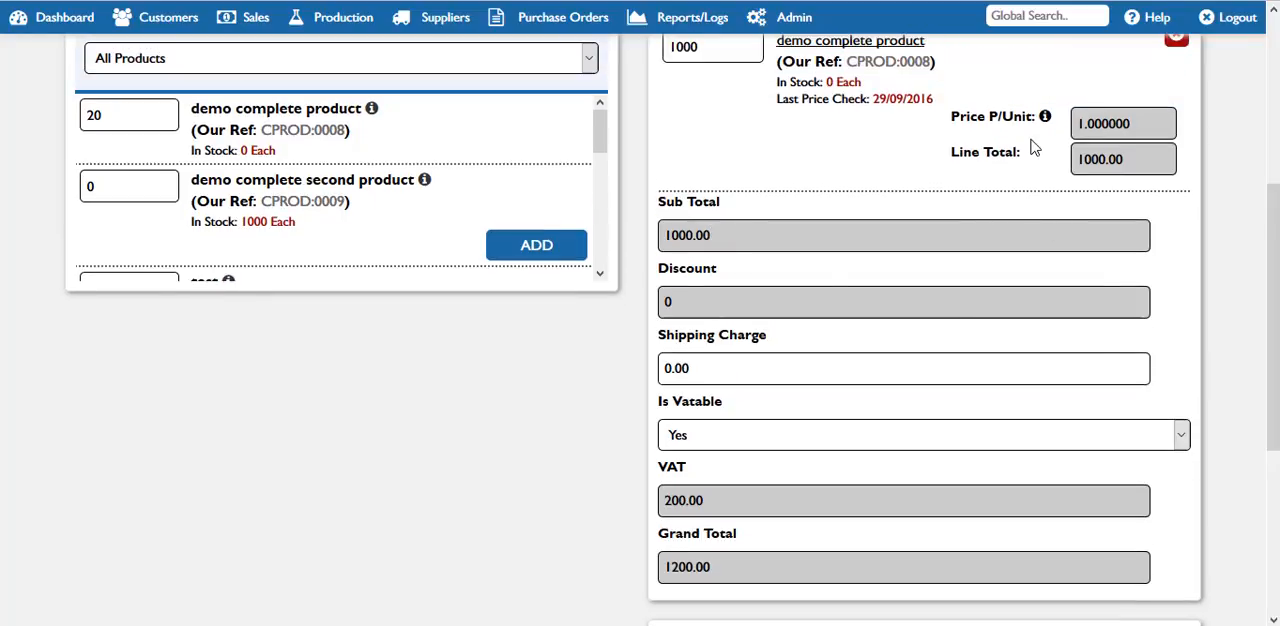
drag(1276, 394, 1272, 274)
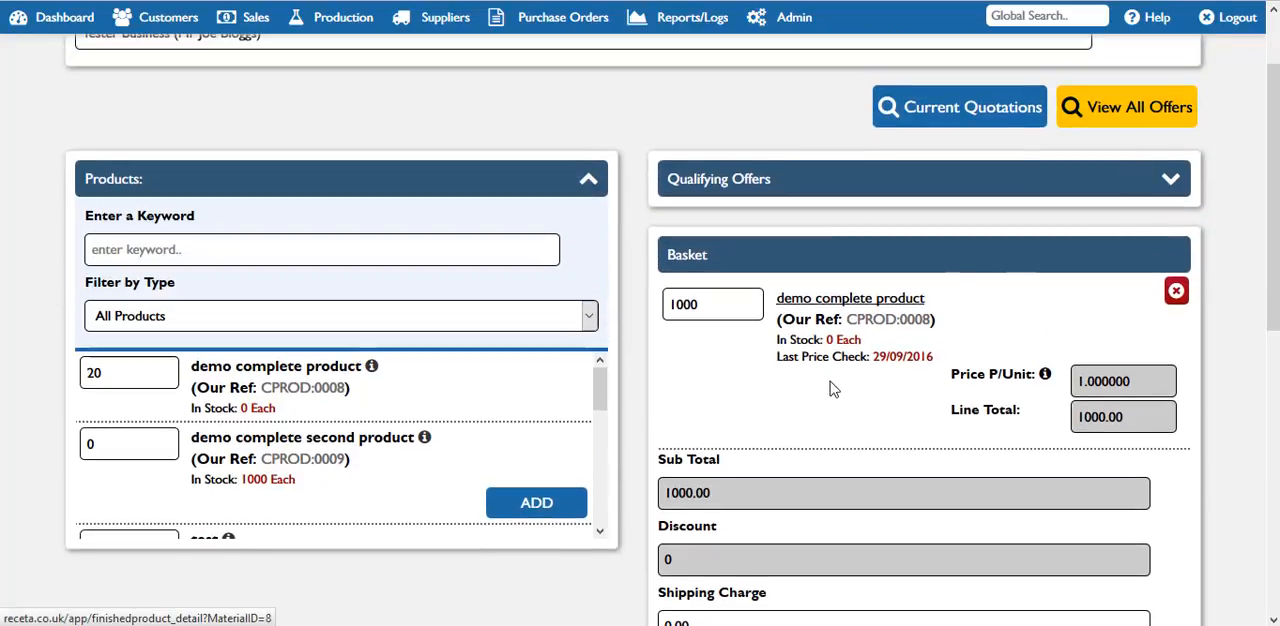
drag(1273, 215, 1273, 341)
click(815, 358)
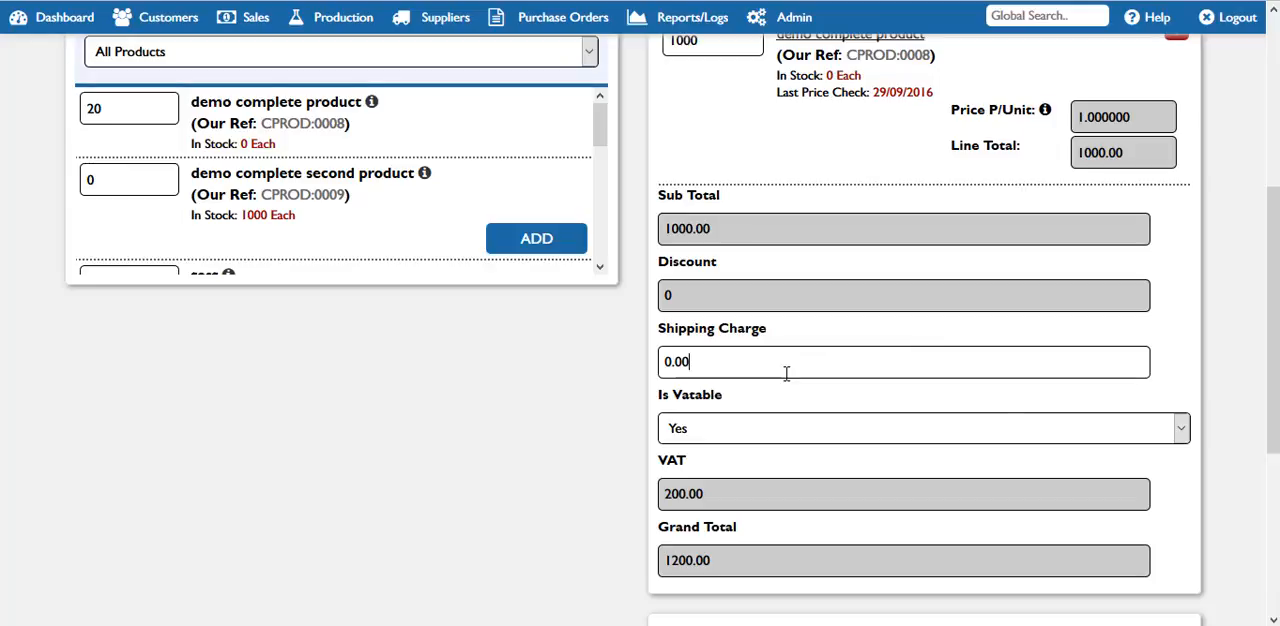
scroll(1274, 368, down, 2)
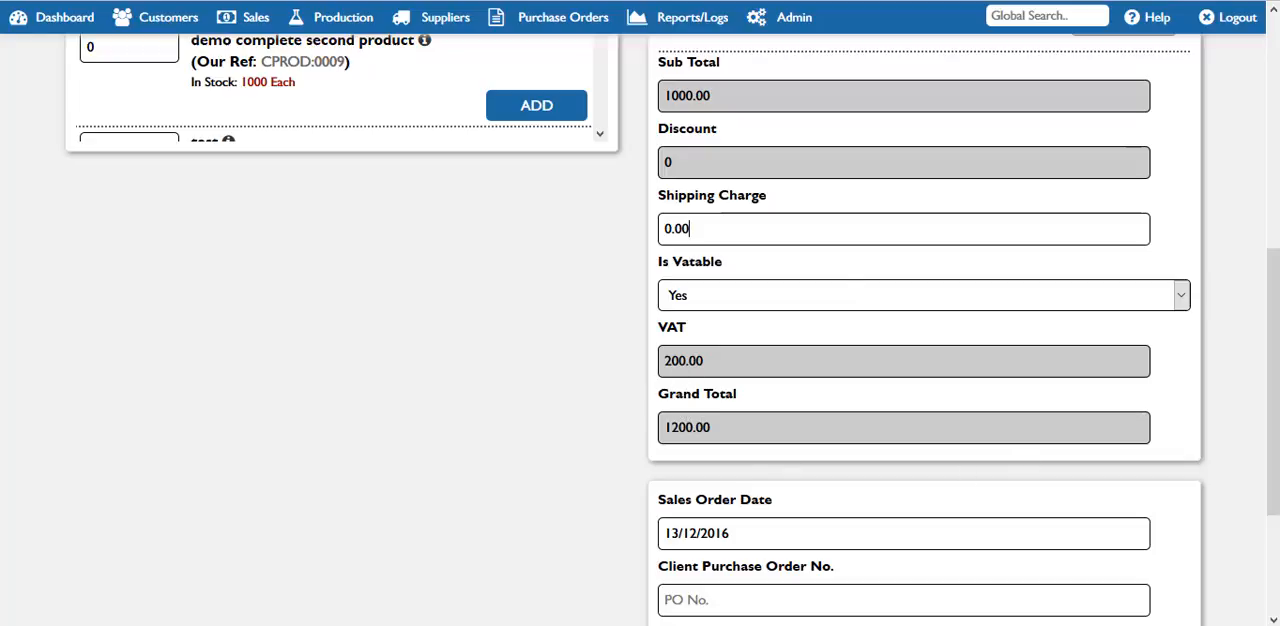
scroll(1272, 420, down, 3)
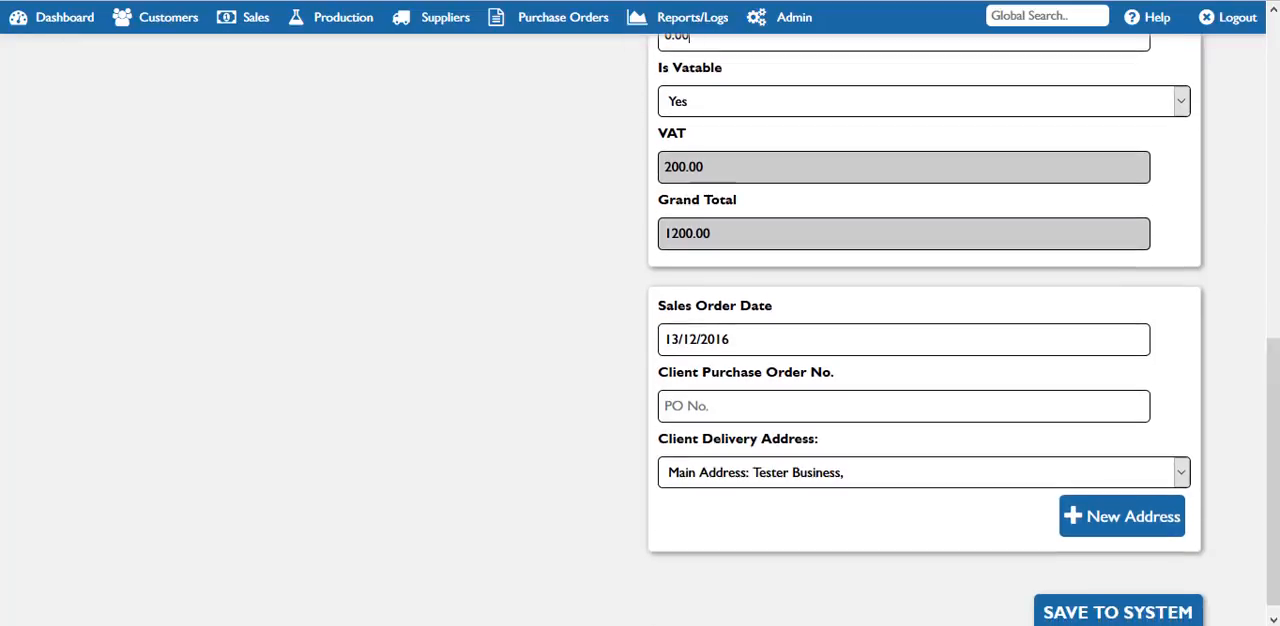
scroll(1272, 420, down, 1)
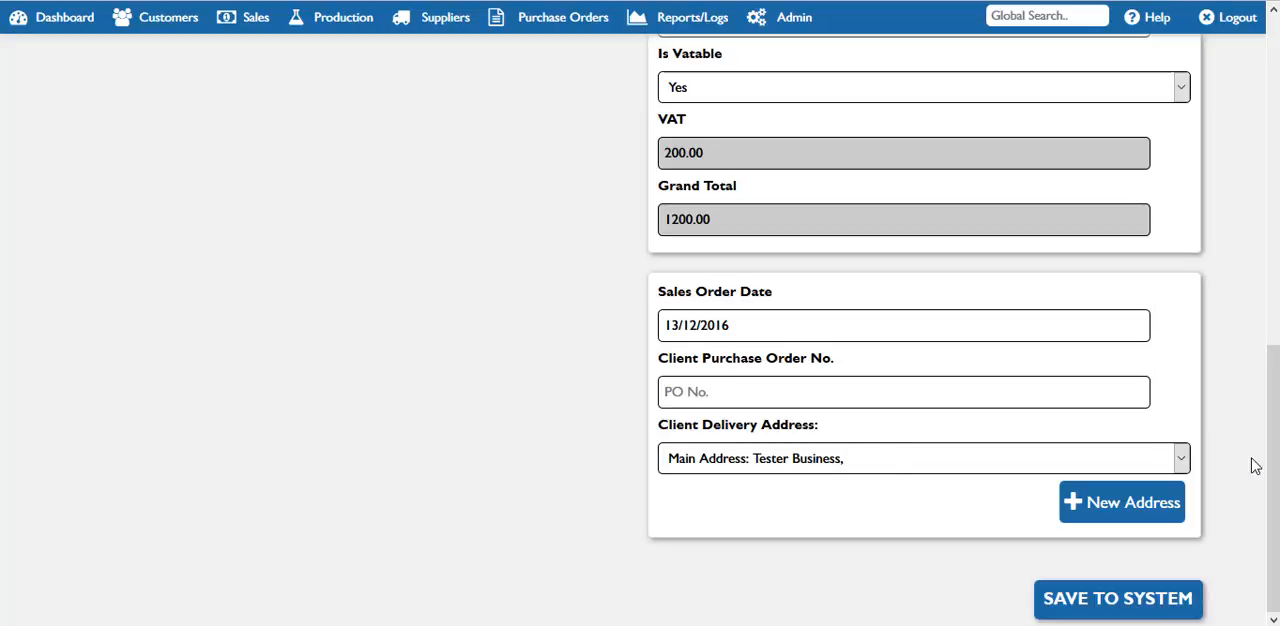
Step: Check the client's delivery address options and the new address form, keeping the main address selected
click(790, 458)
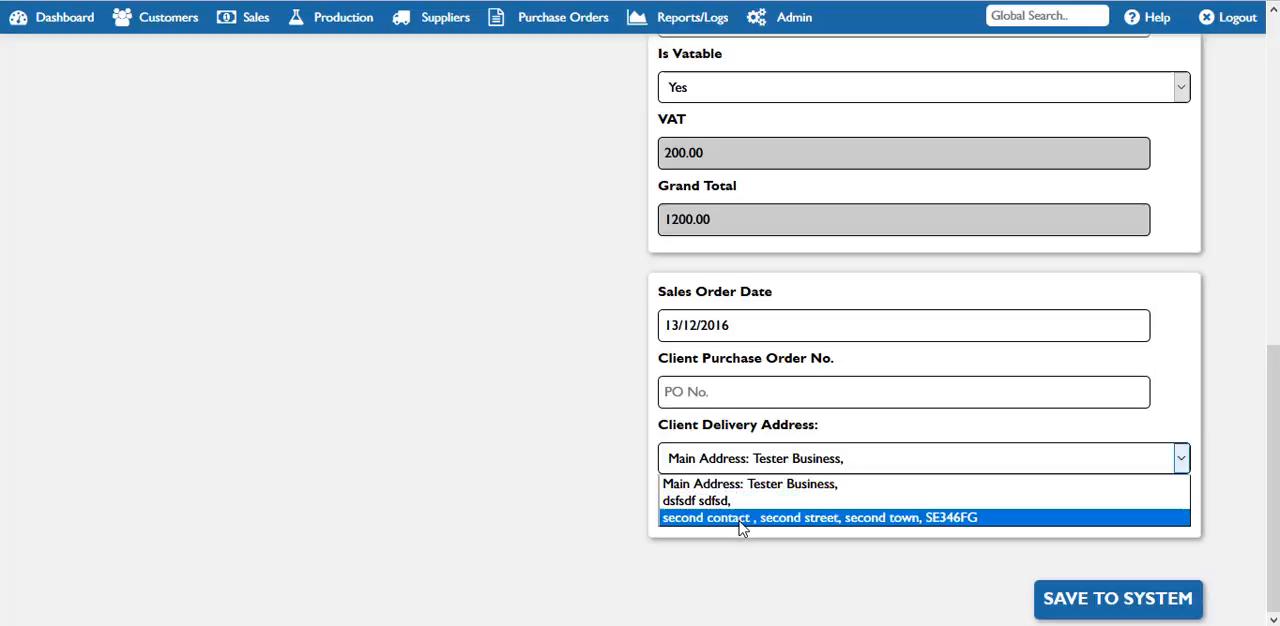
click(765, 468)
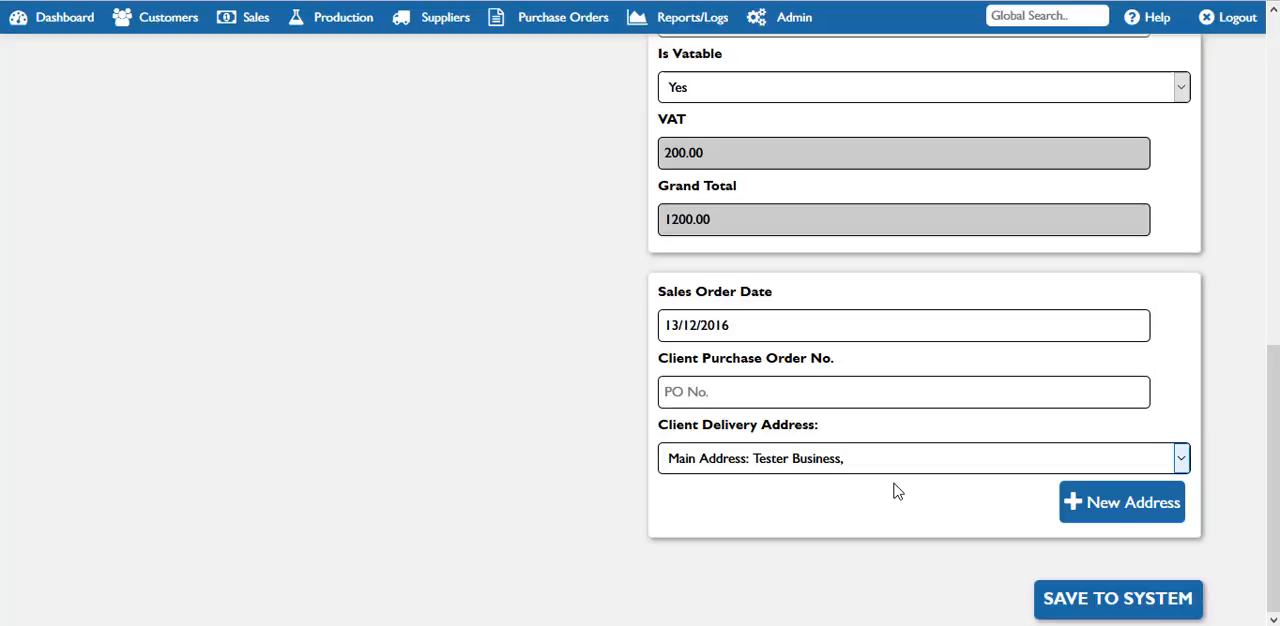
click(1100, 505)
drag(1278, 369, 1278, 436)
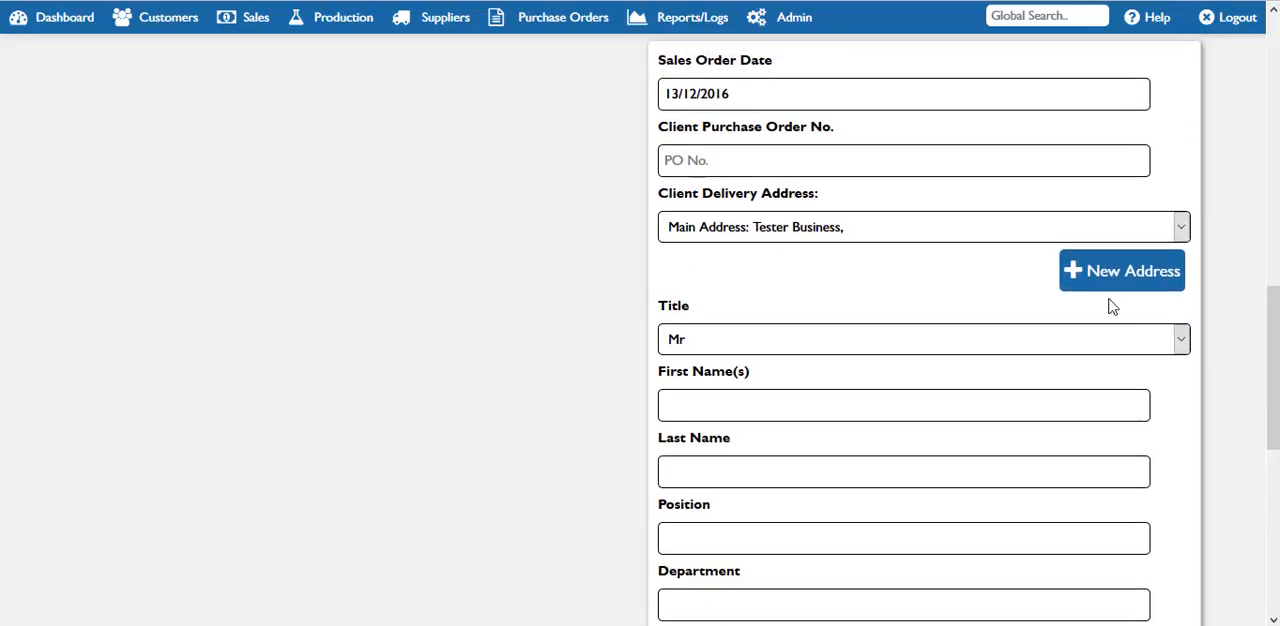
click(1108, 286)
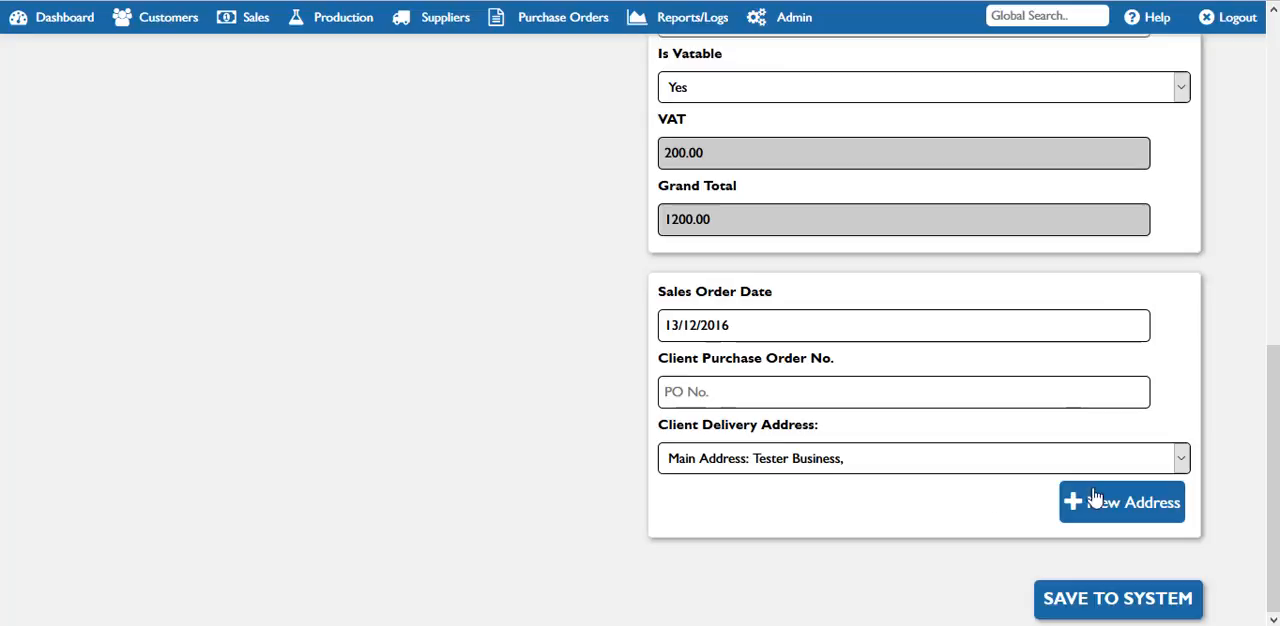
mouse_move(1276, 519)
mouse_down()
mouse_move(1276, 365)
mouse_move(1278, 526)
mouse_up()
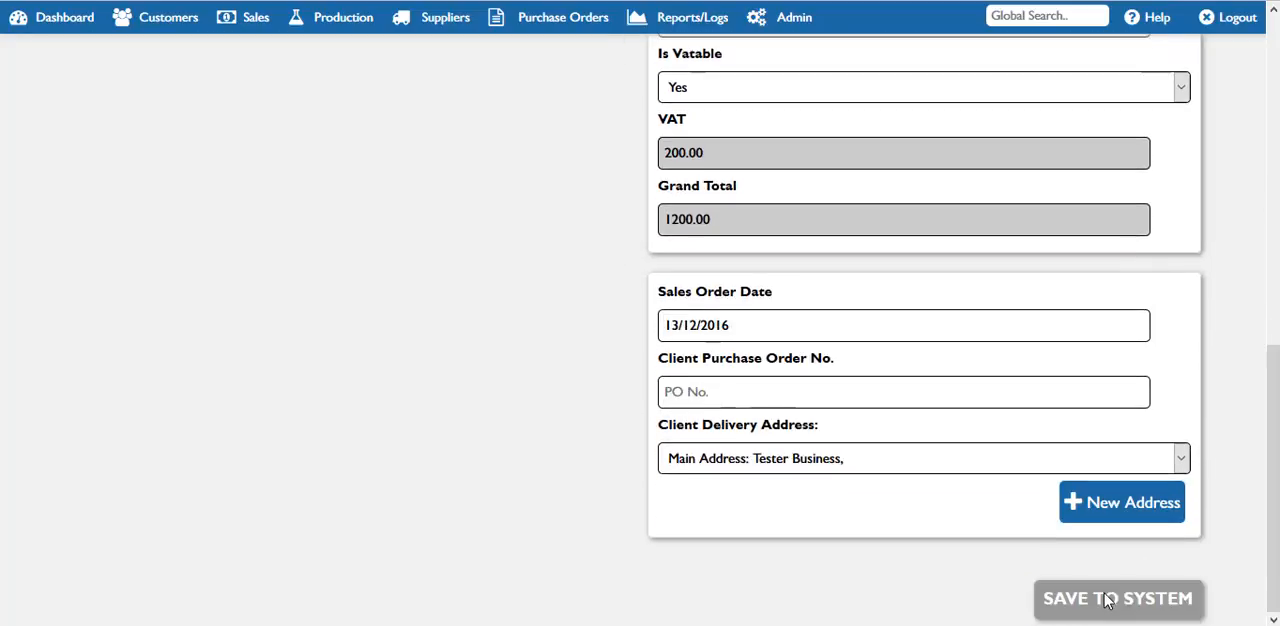